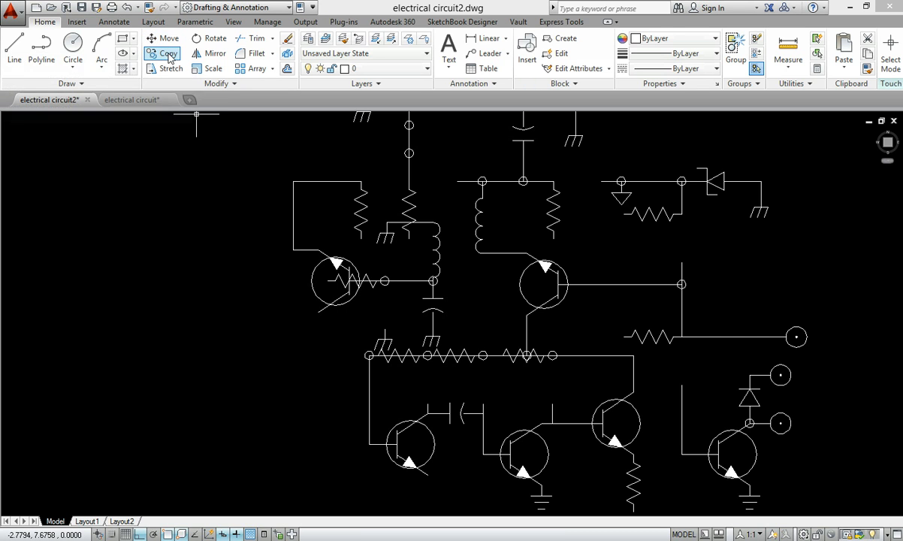
- Copy the left transistor symbol to the empty area beside the circuit
click(167, 54)
key(Return)
click(339, 264)
click(115, 231)
key(Escape)
middle_drag(148, 304, 472, 355)
scroll(316, 314, up, 2)
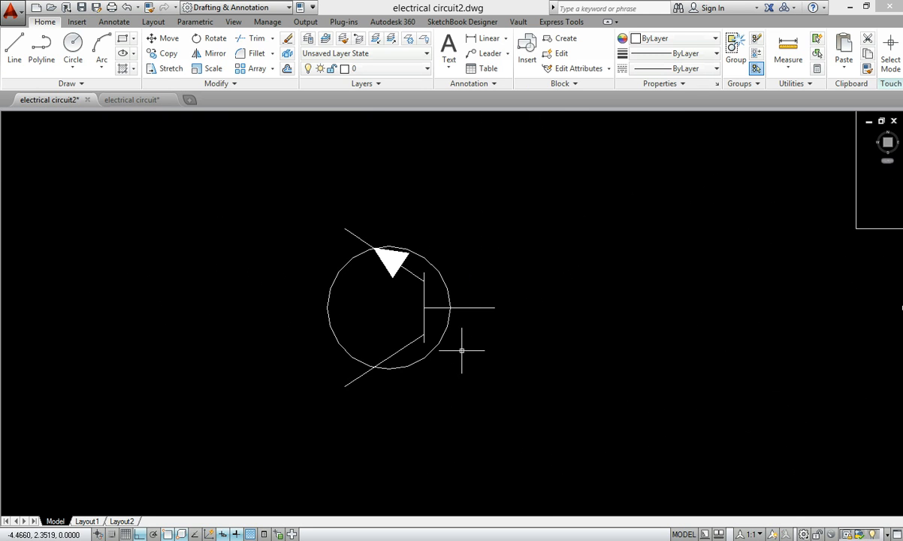
- Explode the copied transistor symbol and delete its circle and horizontal base lead
click(286, 54)
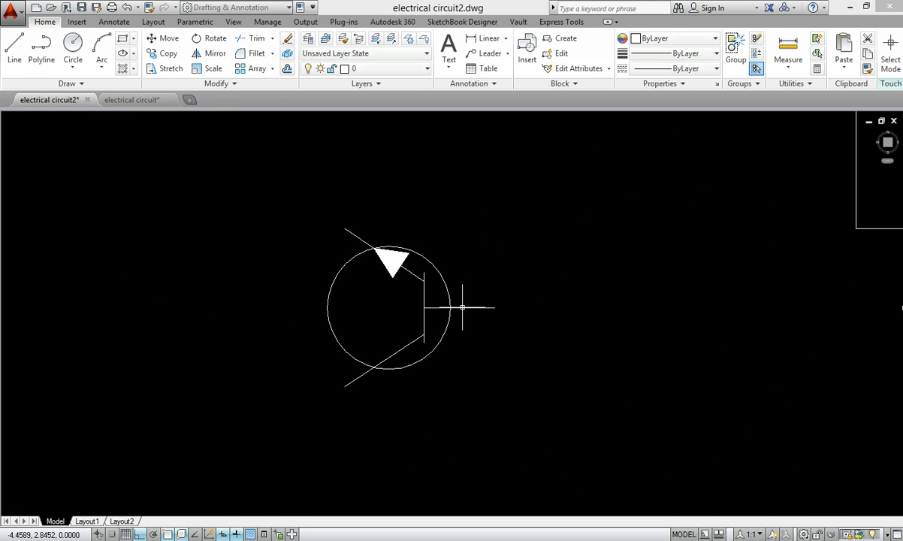
click(443, 279)
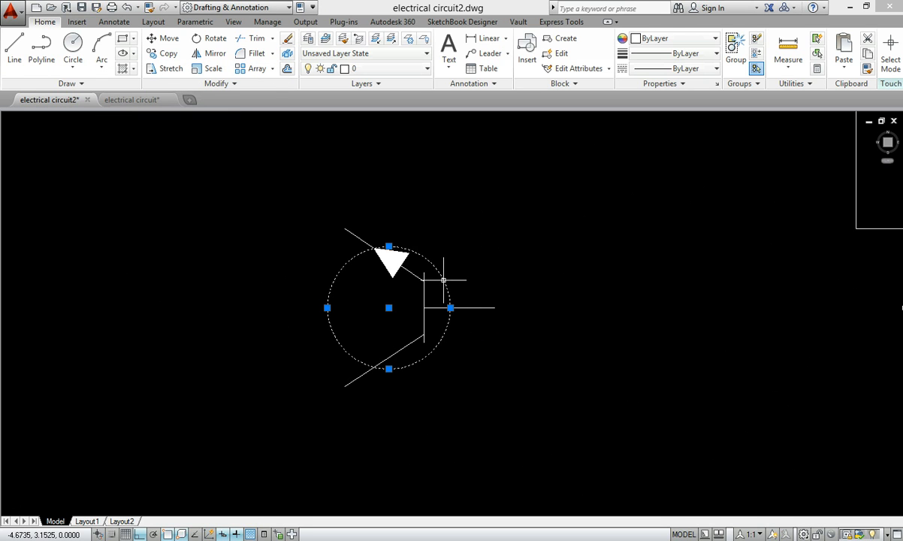
key(Delete)
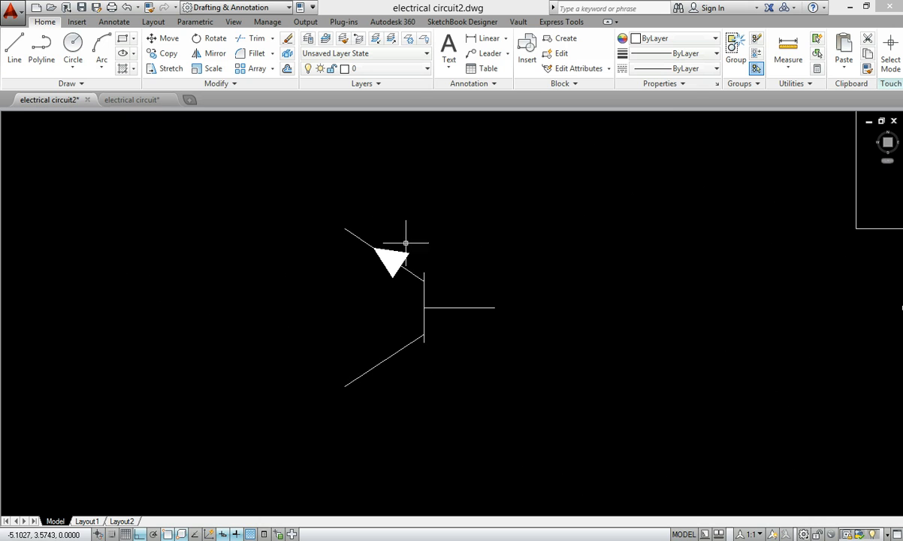
click(485, 308)
key(Delete)
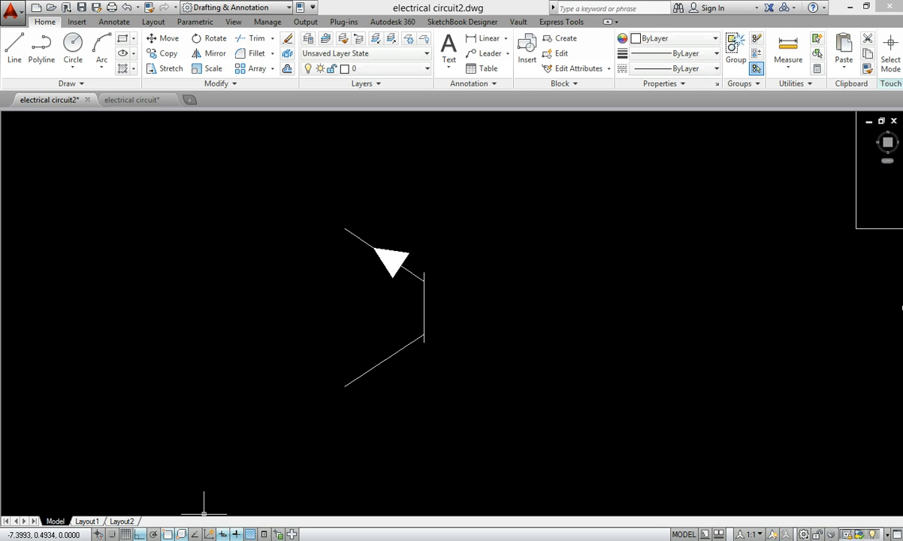
- Switch to the browser to examine the Lane Change Switch symbol in the lesson's schematic, and return to the drawing
mouse_move(178, 500)
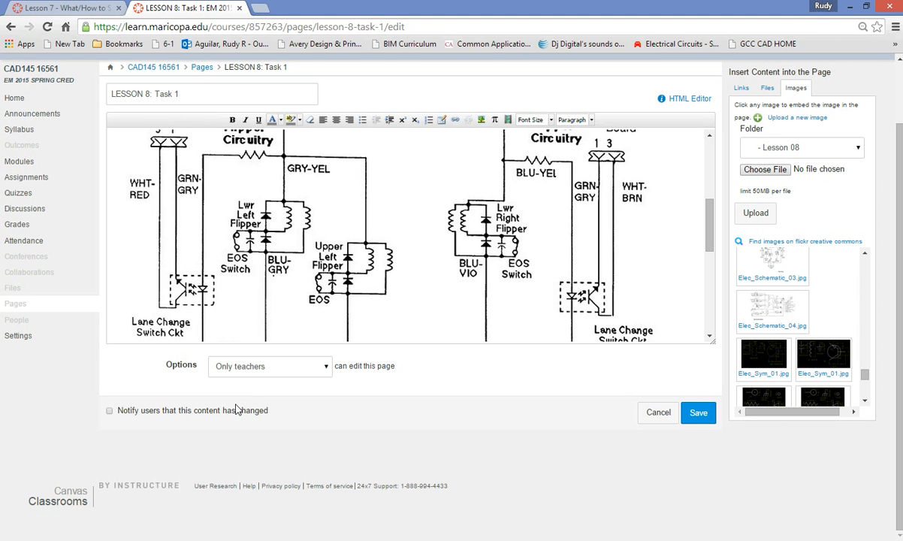
click(173, 464)
scroll(614, 314, down, 2)
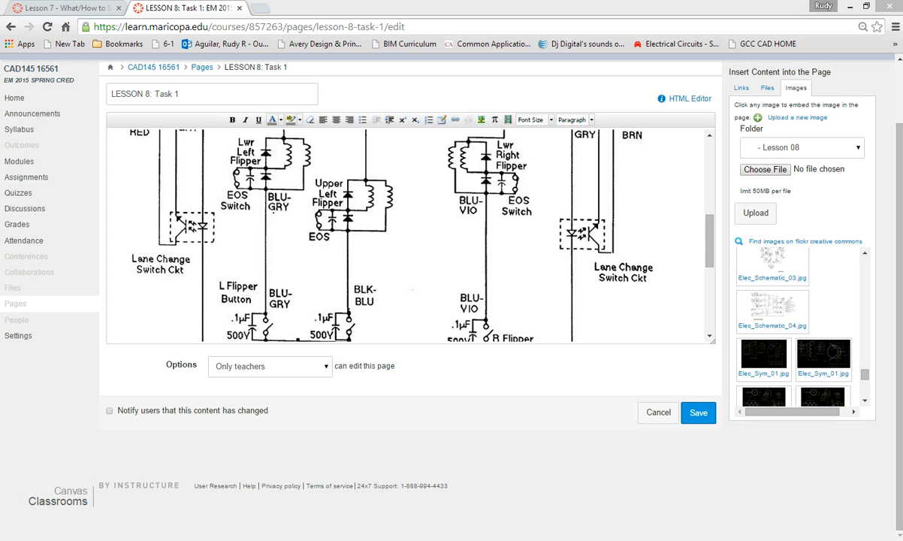
click(215, 444)
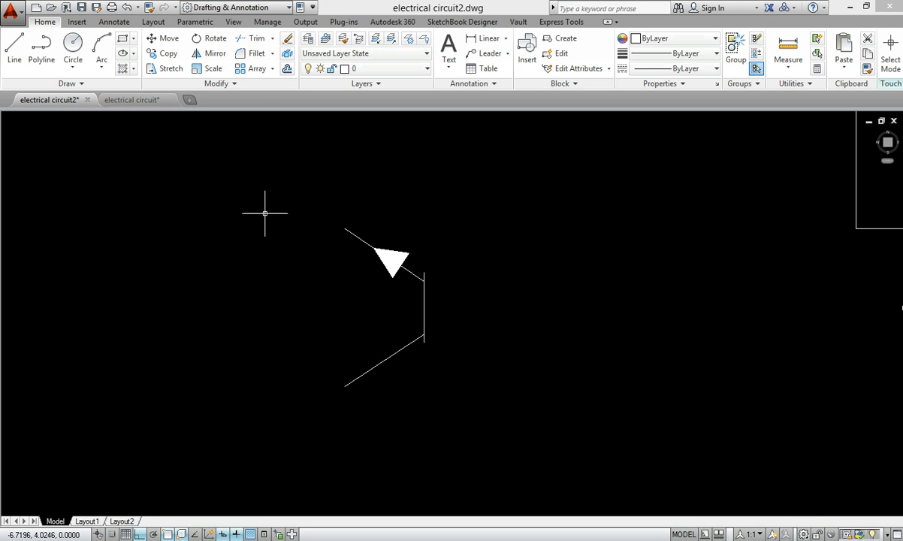
- Set up a Write Block with its base point at the free end of the arrowed lead and all the symbol's objects selected
text(wblock)
key(Return)
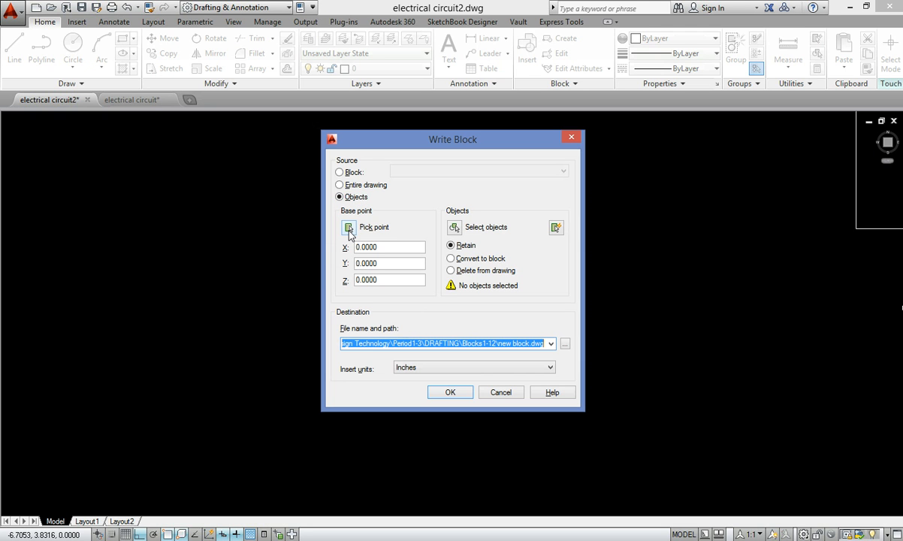
click(349, 229)
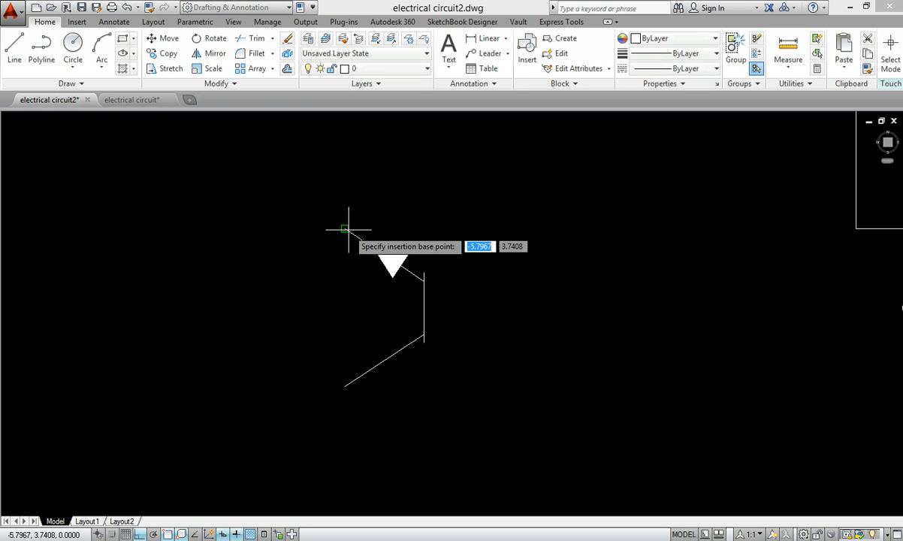
click(347, 229)
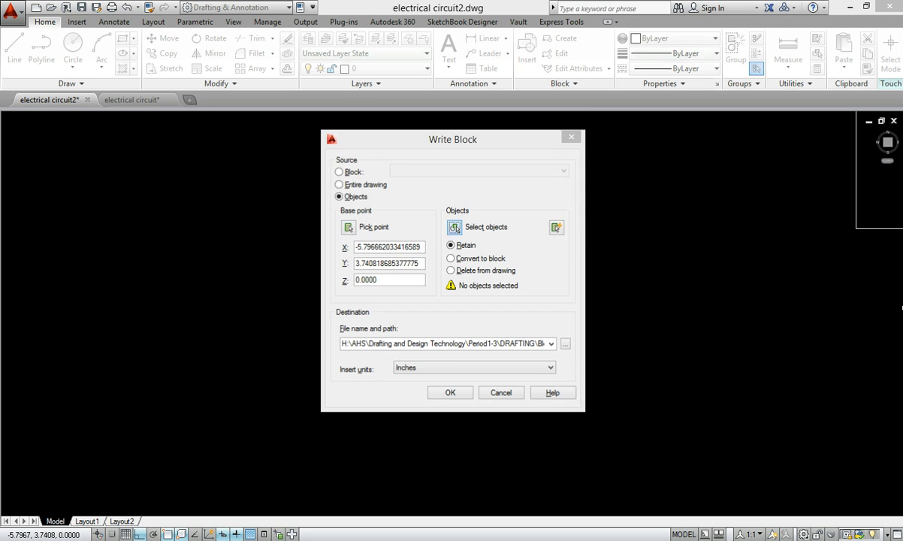
click(452, 228)
click(296, 209)
click(432, 386)
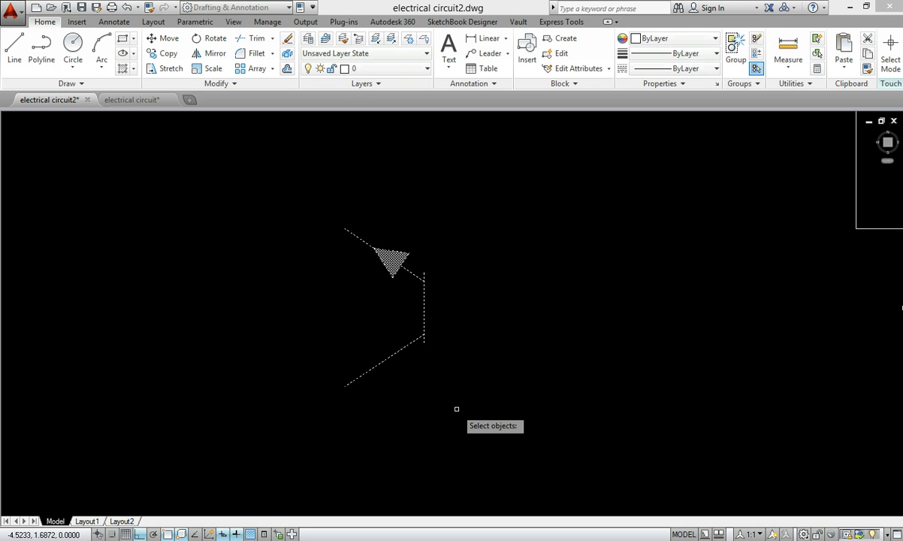
key(Return)
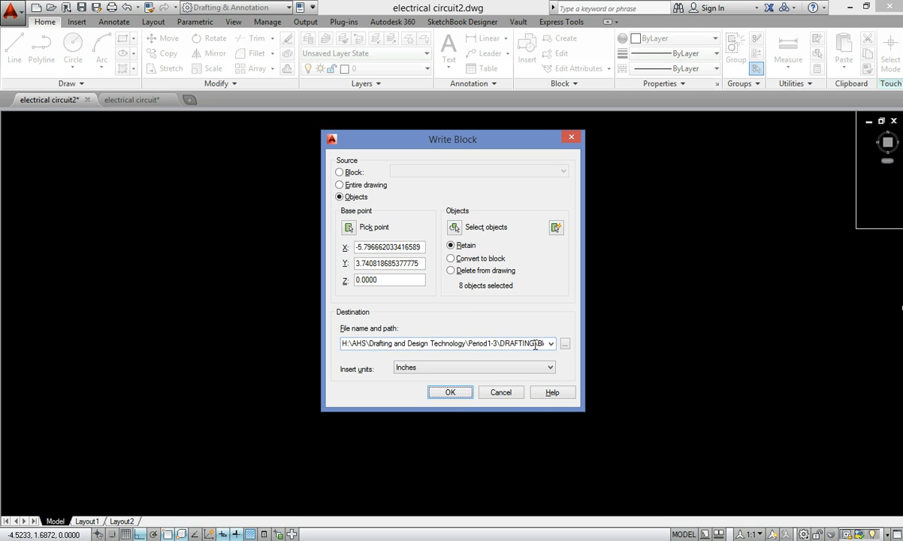
- Save the block as Lane_Change_Swtich in the Blocks1-12 folder and write it out
click(565, 344)
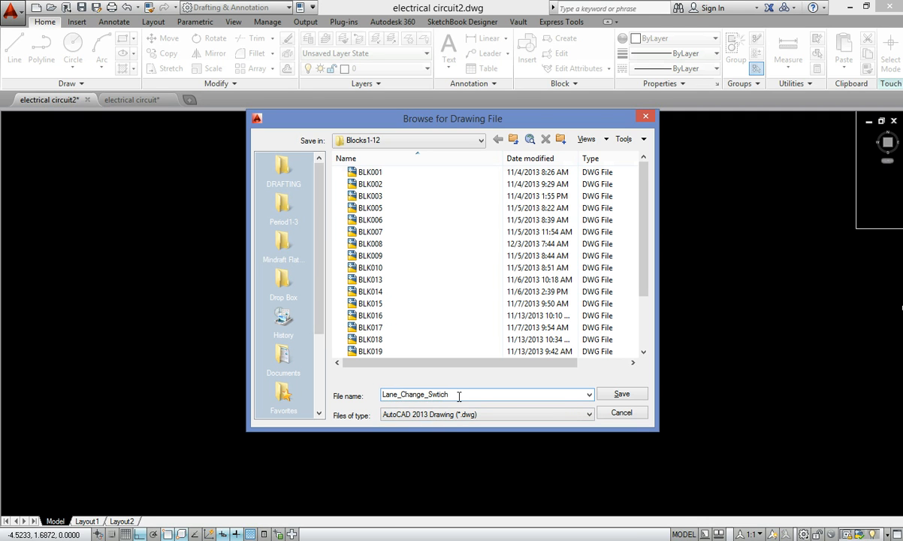
click(609, 399)
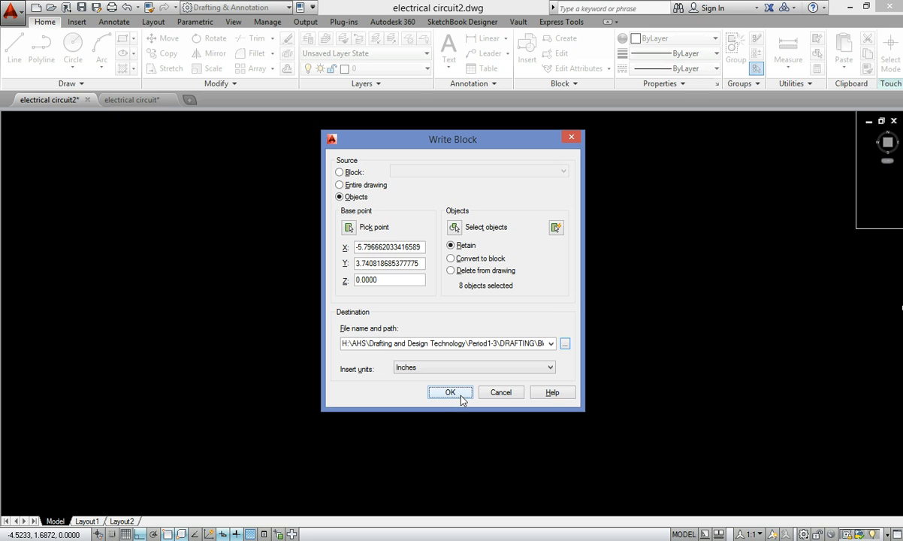
click(450, 392)
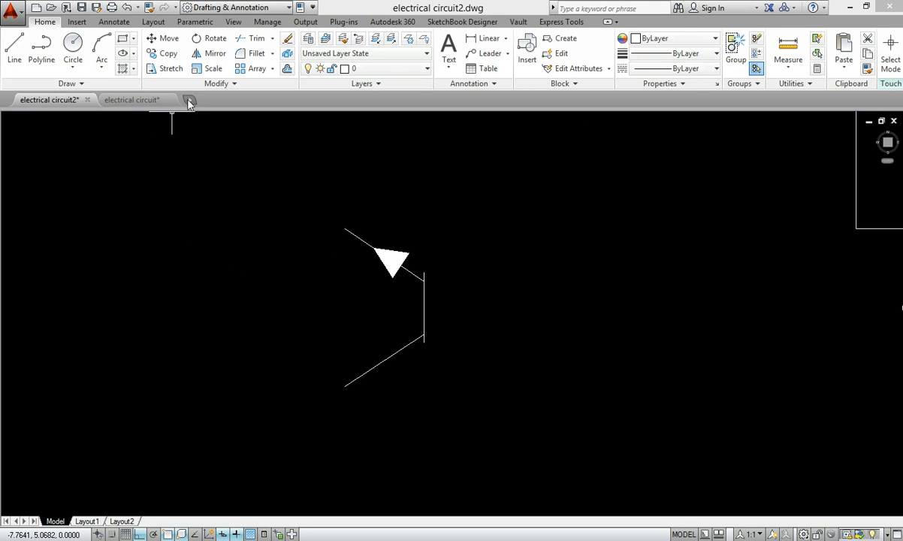
- Start a new drawing and draw a single vertical line in it
click(36, 8)
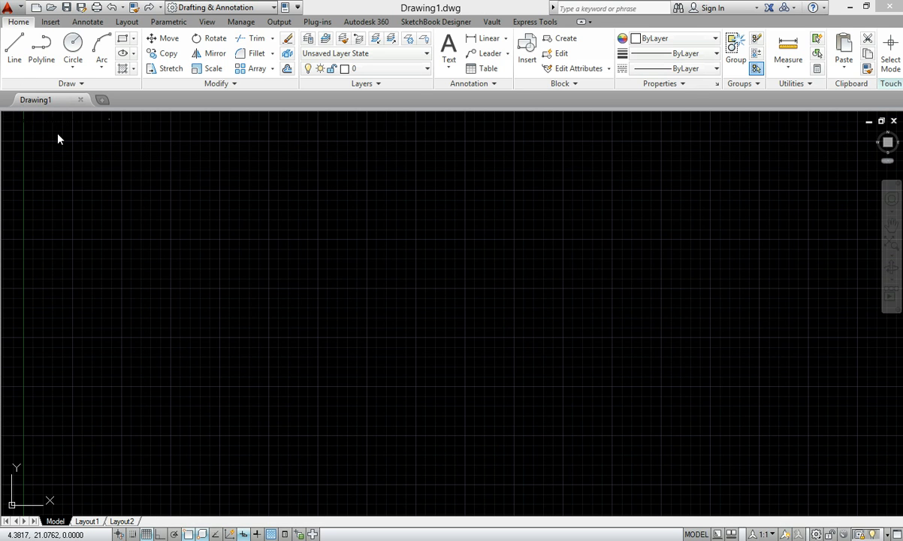
click(14, 51)
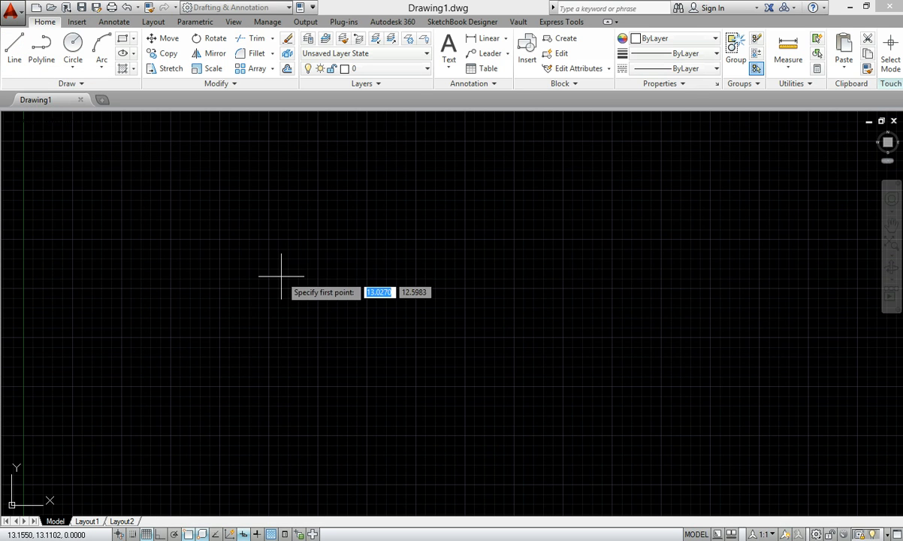
click(282, 193)
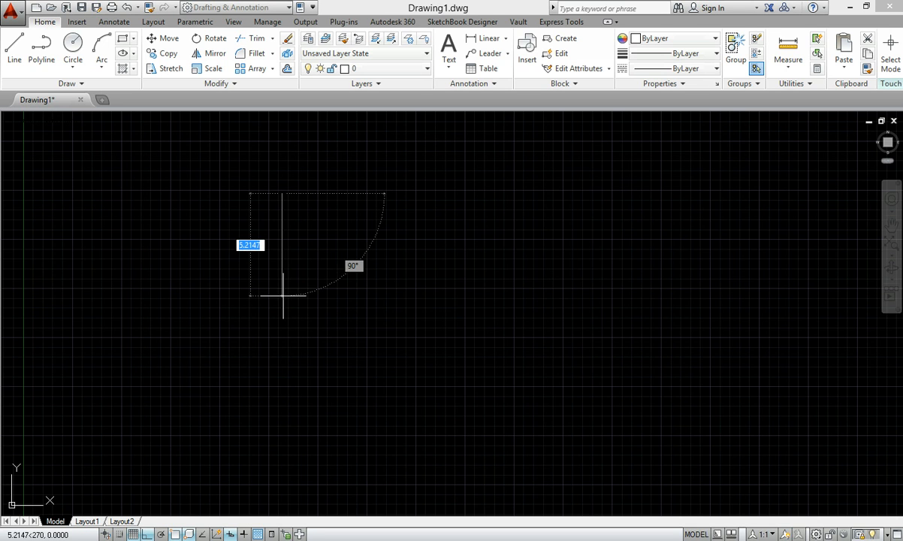
click(282, 257)
key(Return)
- Insert the Lane_Change_Swtich block from the Blocks1-12 folder at the vertical line's lower endpoint, unrotated and at scale 1
text(l)
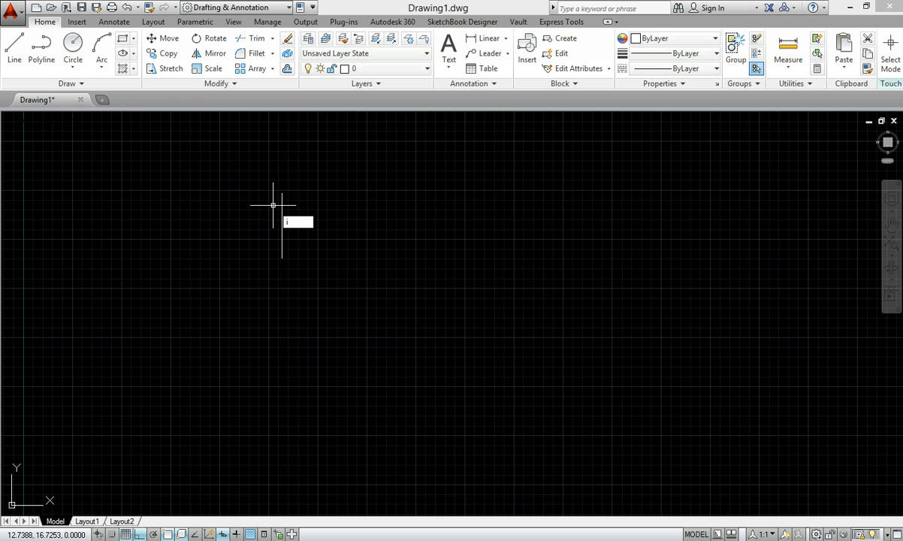
key(Return)
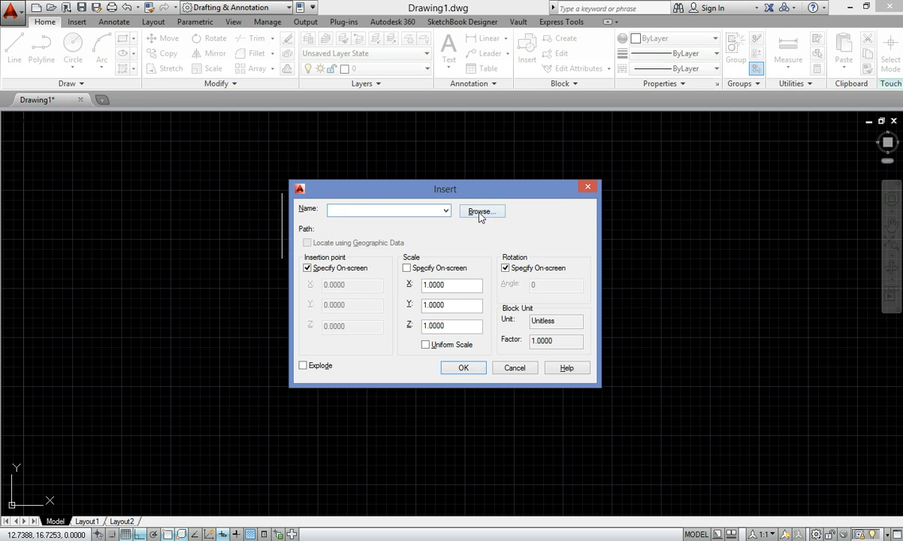
click(481, 212)
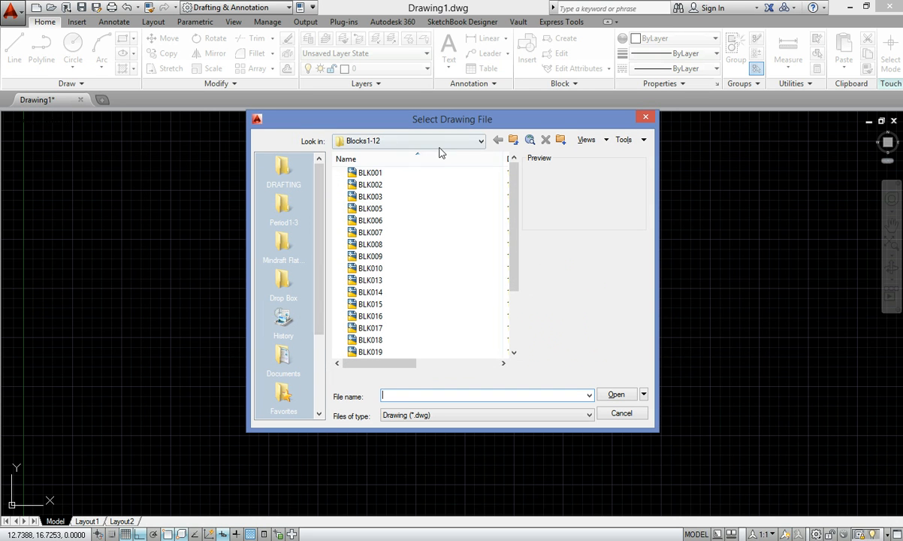
drag(513, 180, 518, 292)
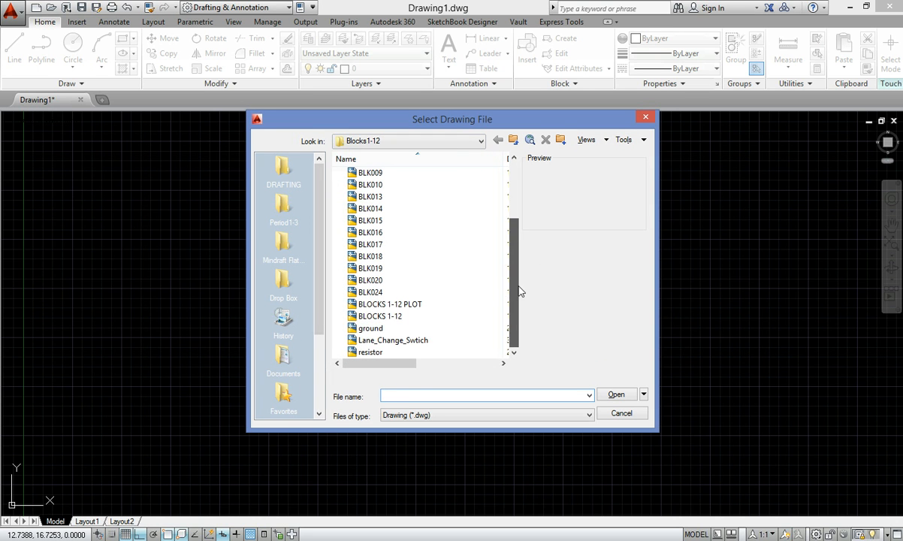
click(410, 342)
click(613, 395)
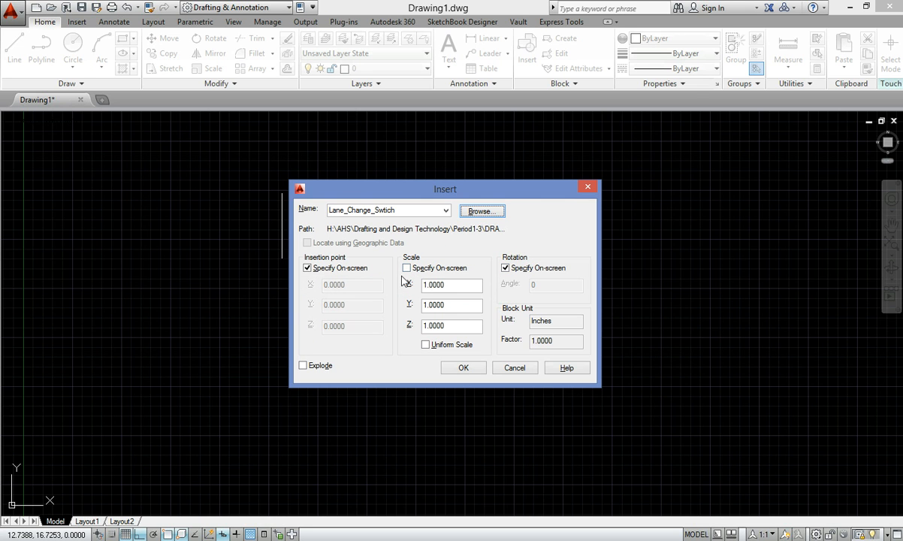
click(461, 368)
click(282, 259)
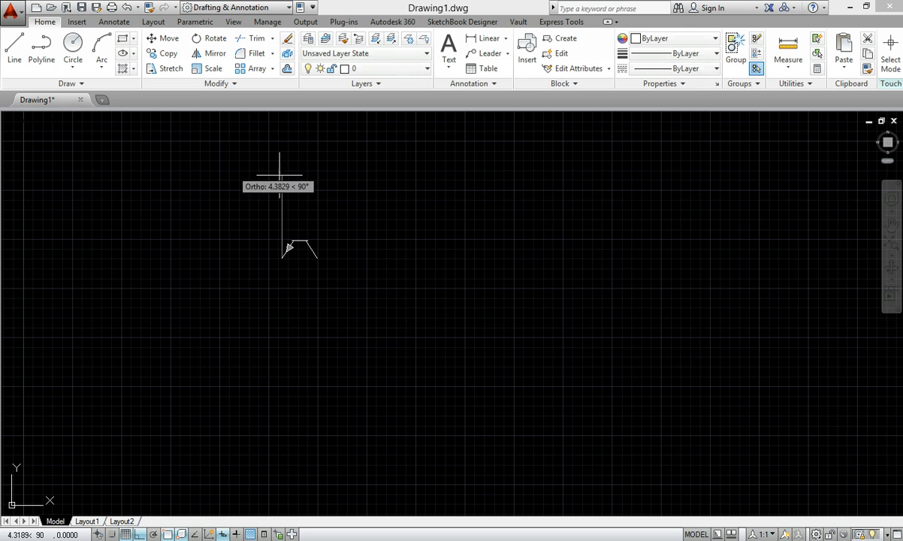
click(341, 229)
scroll(325, 290, up, 2)
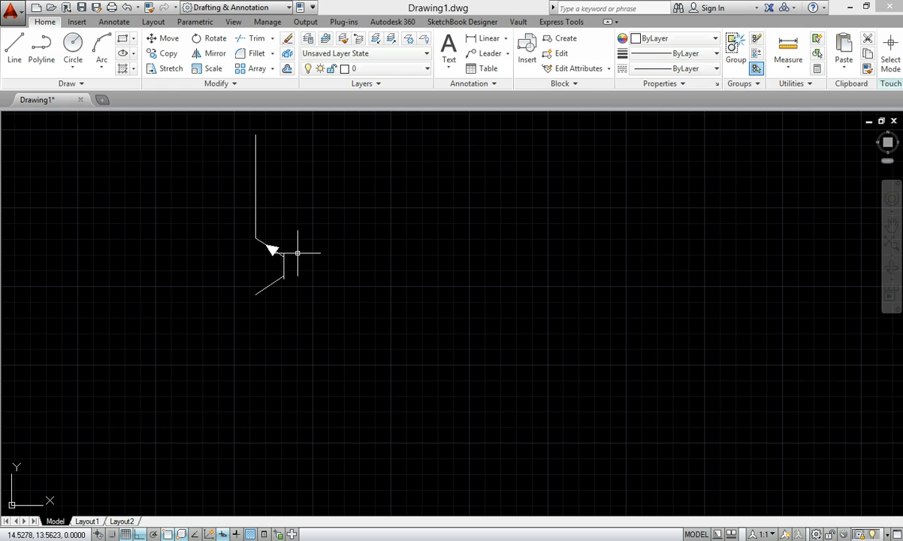
- Check the schematic in the browser, and mirror the inserted switch block across the vertical line, erasing the source object
mouse_move(95, 525)
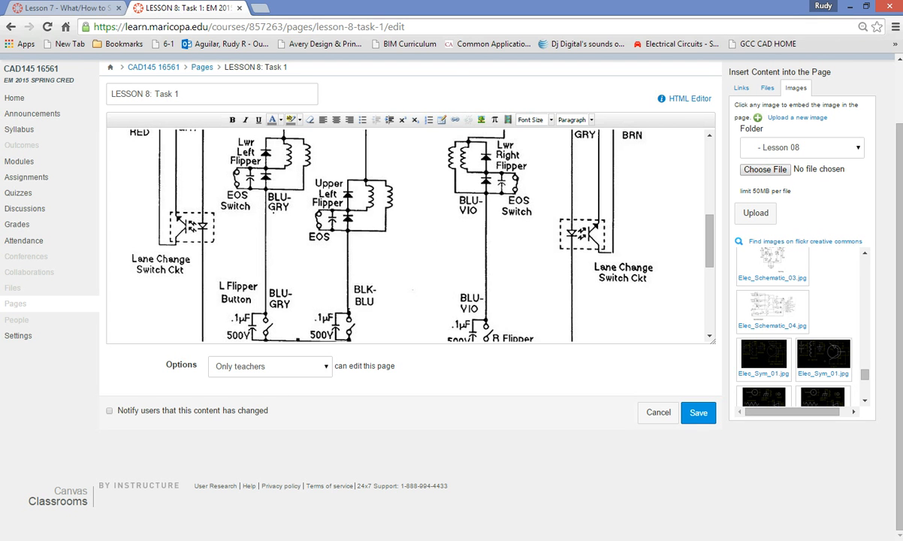
click(353, 469)
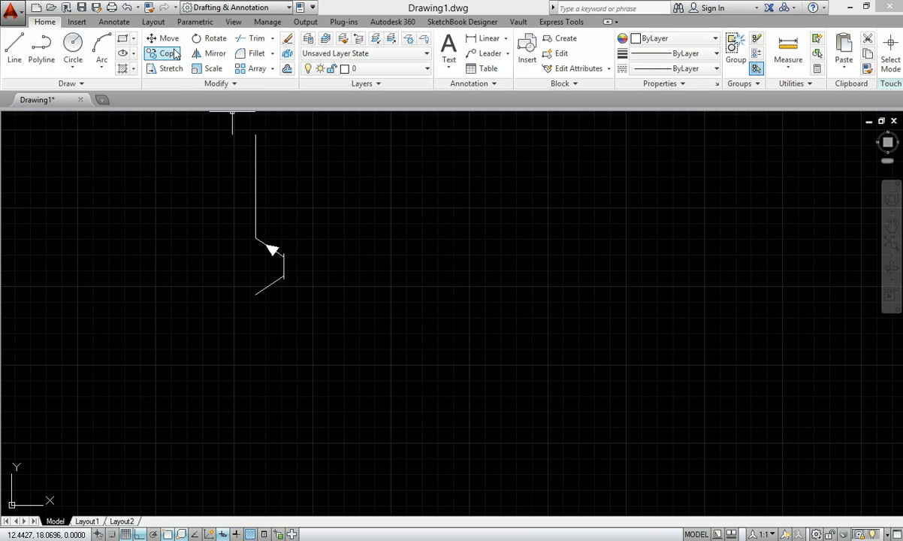
click(207, 60)
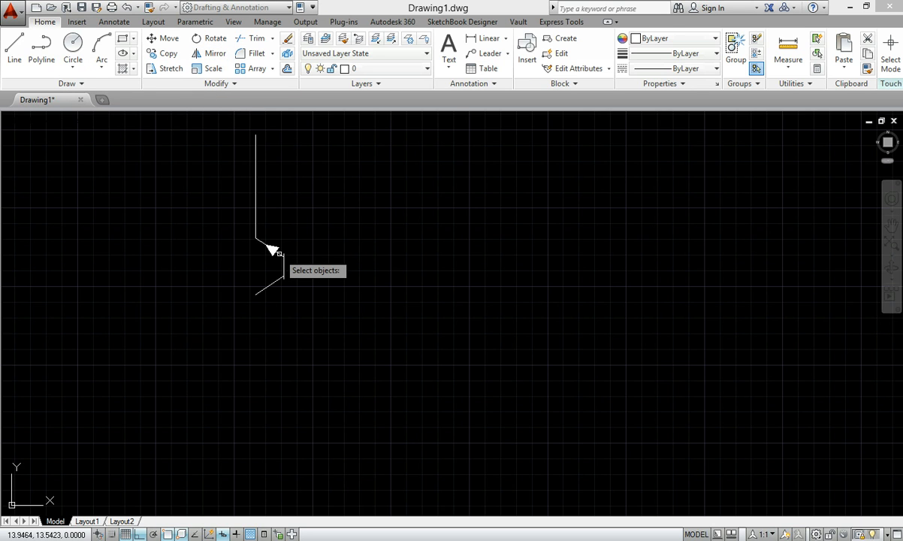
key(Return)
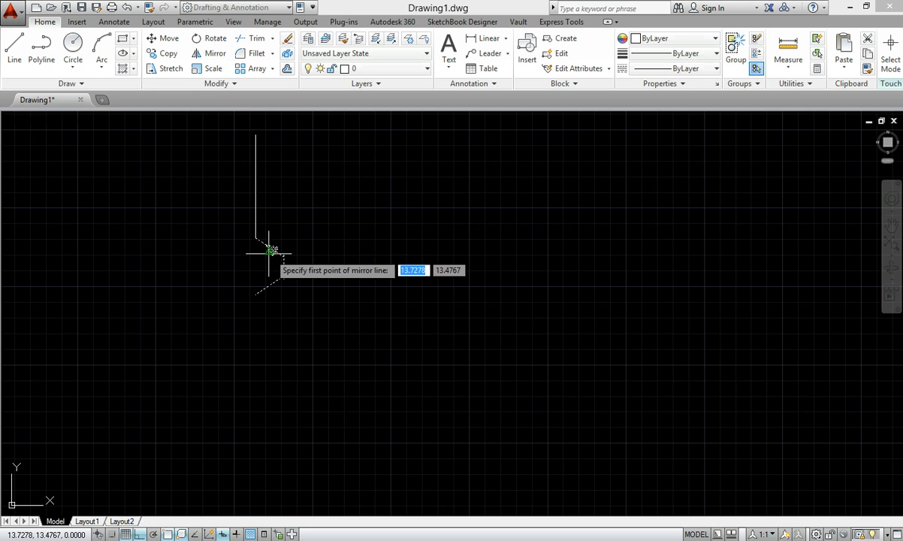
click(255, 135)
click(256, 246)
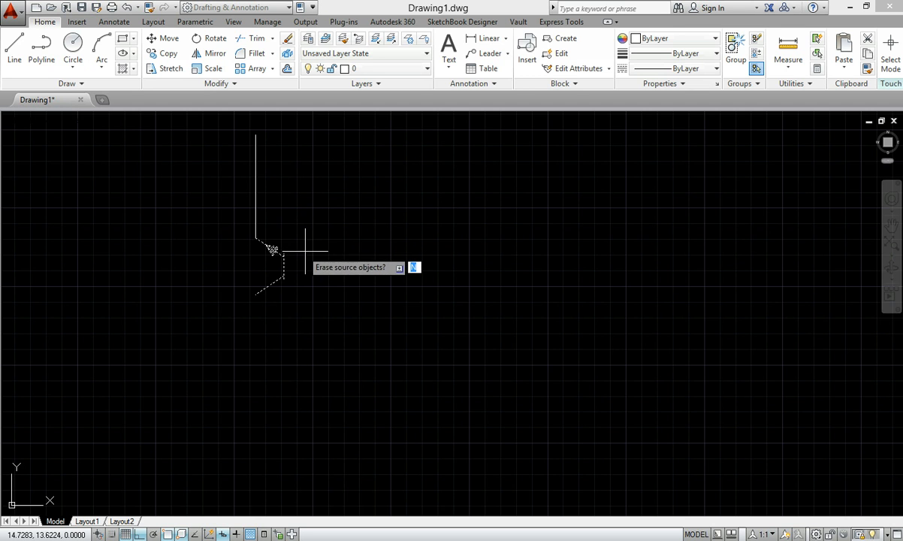
text(y)
key(Return)
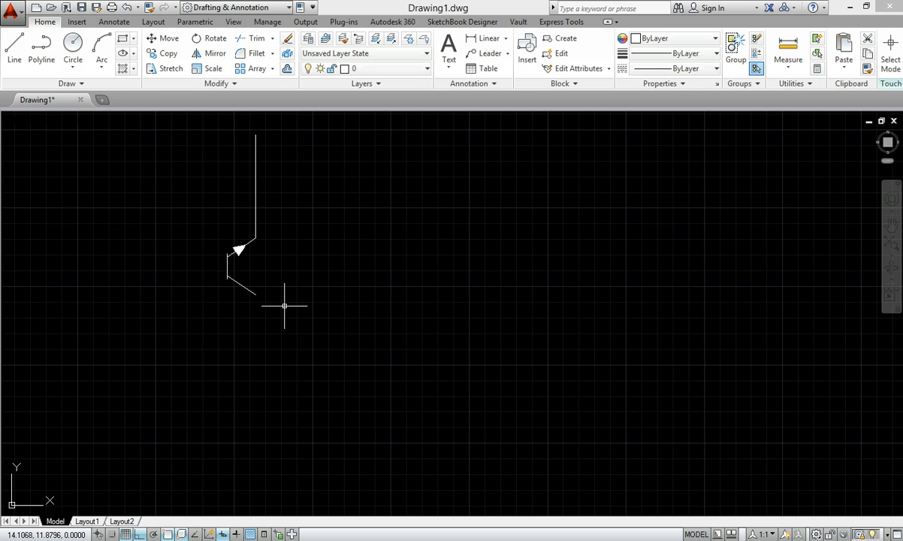